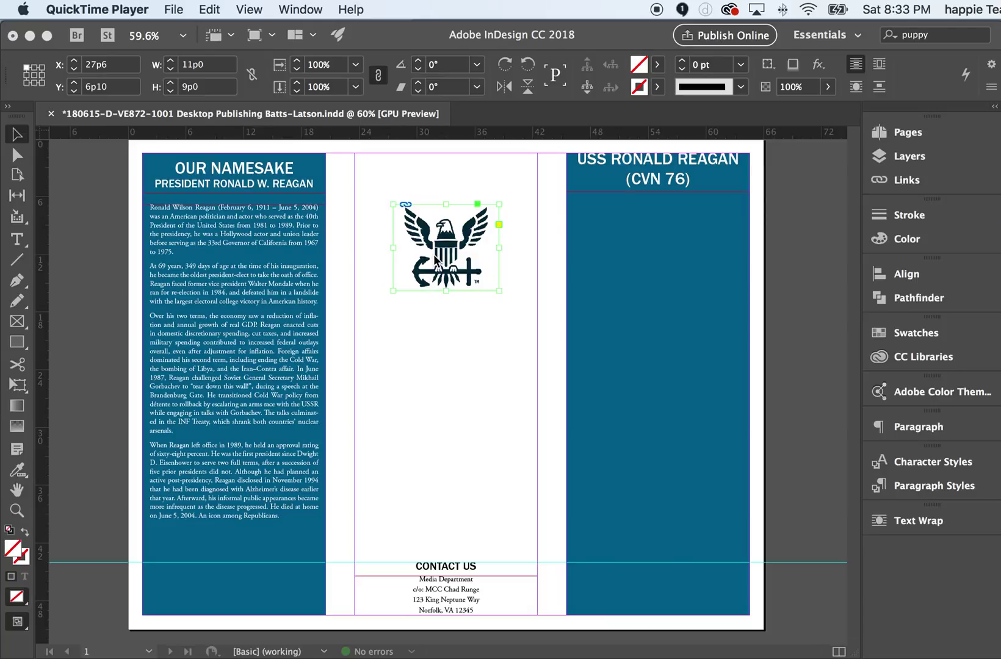
Step: Try to move the Navy logo image down inside its frame, and restore its centred position
left_click(450, 247)
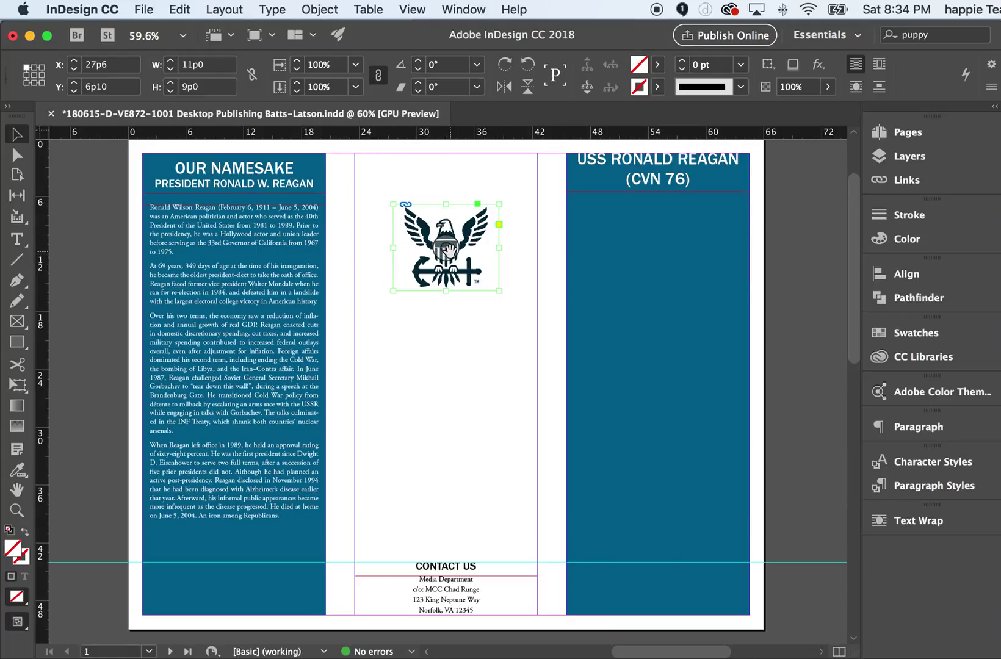
left_click_drag(447, 249, 468, 310)
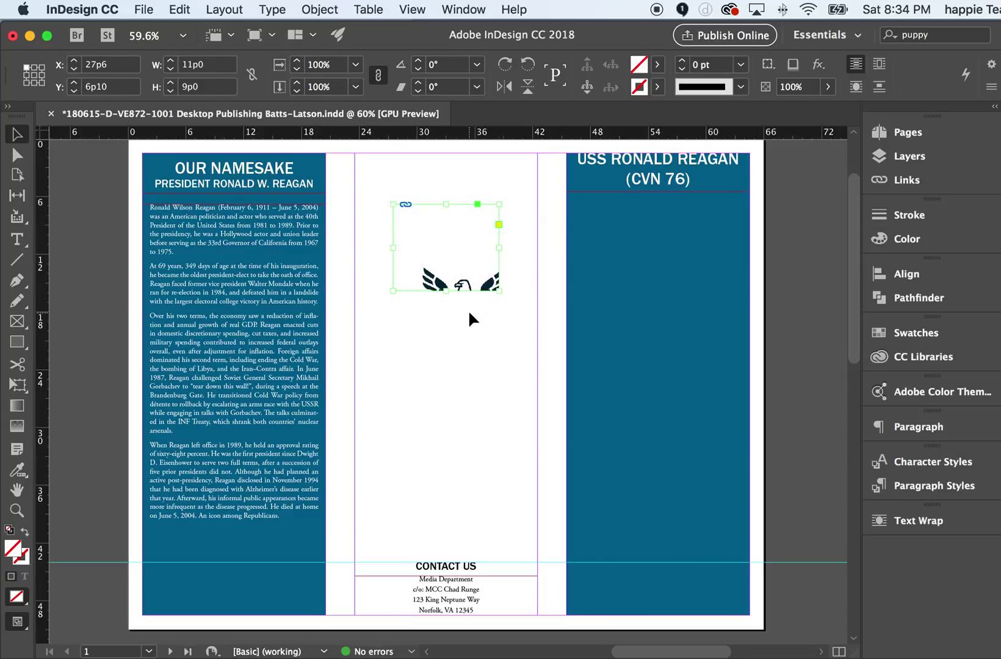
key("super+alt+shift+e")
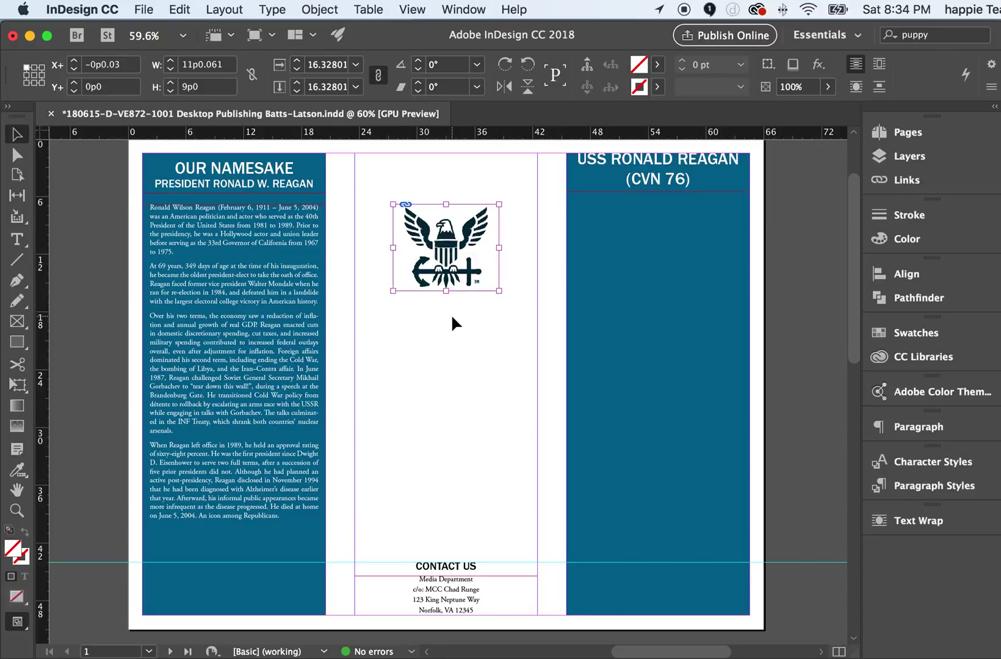
left_click(382, 250)
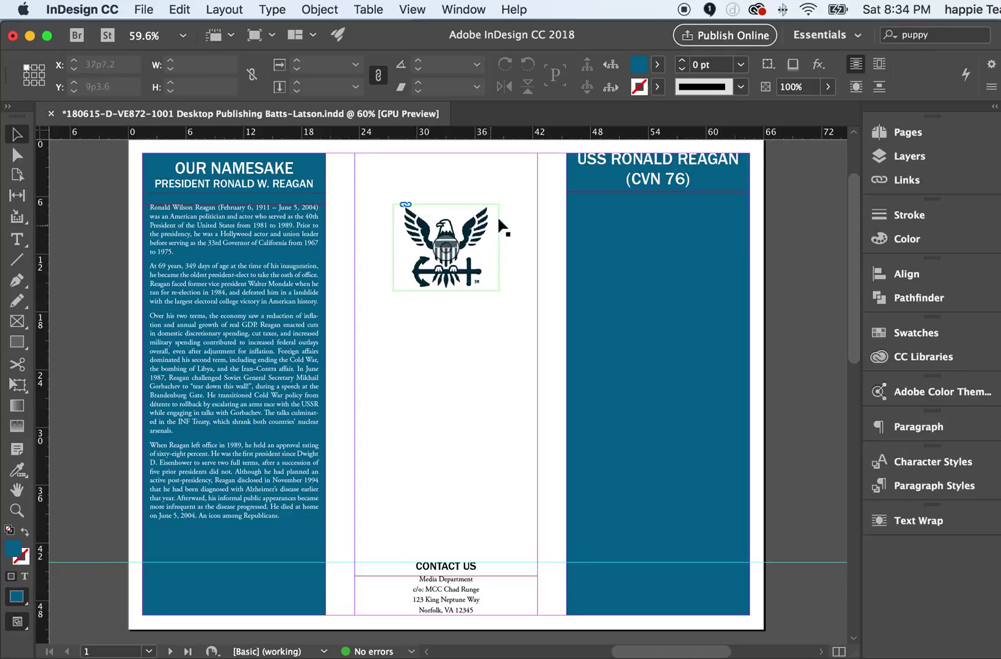
Step: Display the layer list, try to shift the logo image within its frame, and undo the moves
left_click(904, 158)
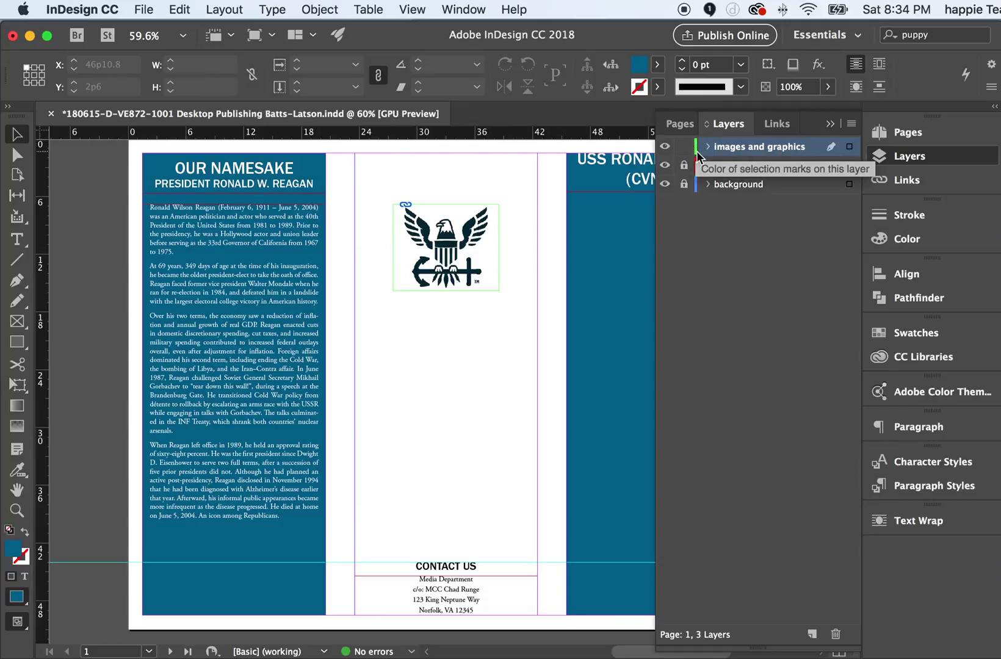
left_click(446, 248)
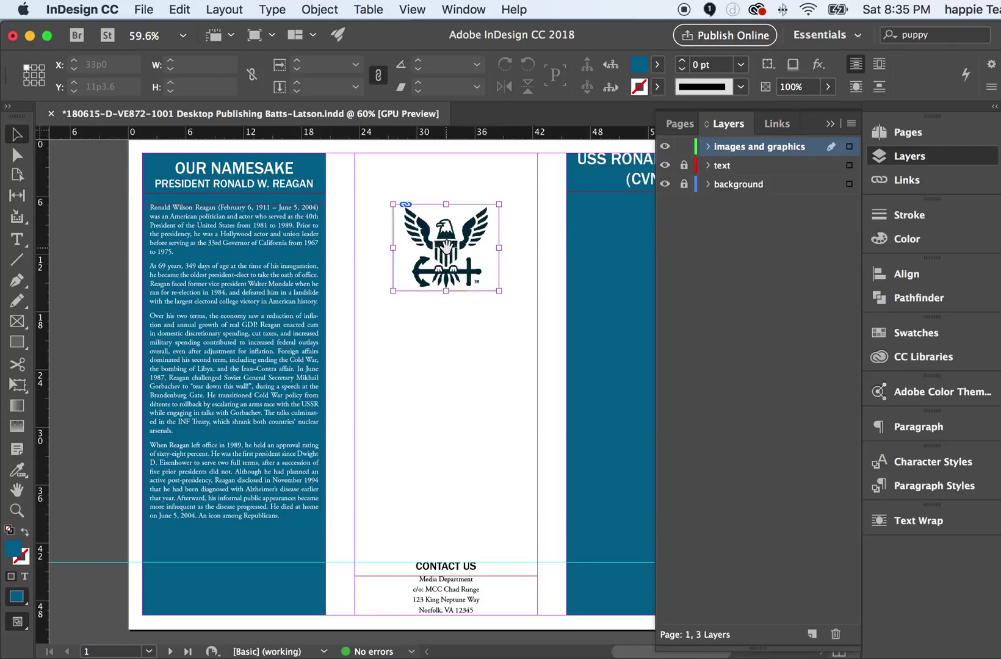
left_click_drag(446, 248, 507, 276)
key("super+z")
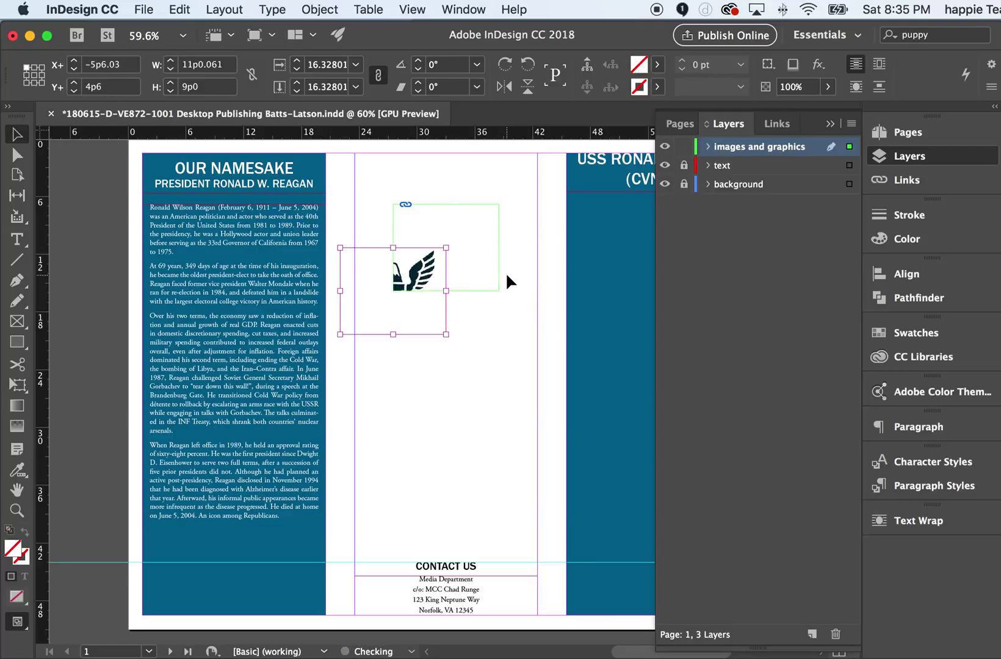
key("super+z")
key("super+z")
key("super+z")
key("super+z")
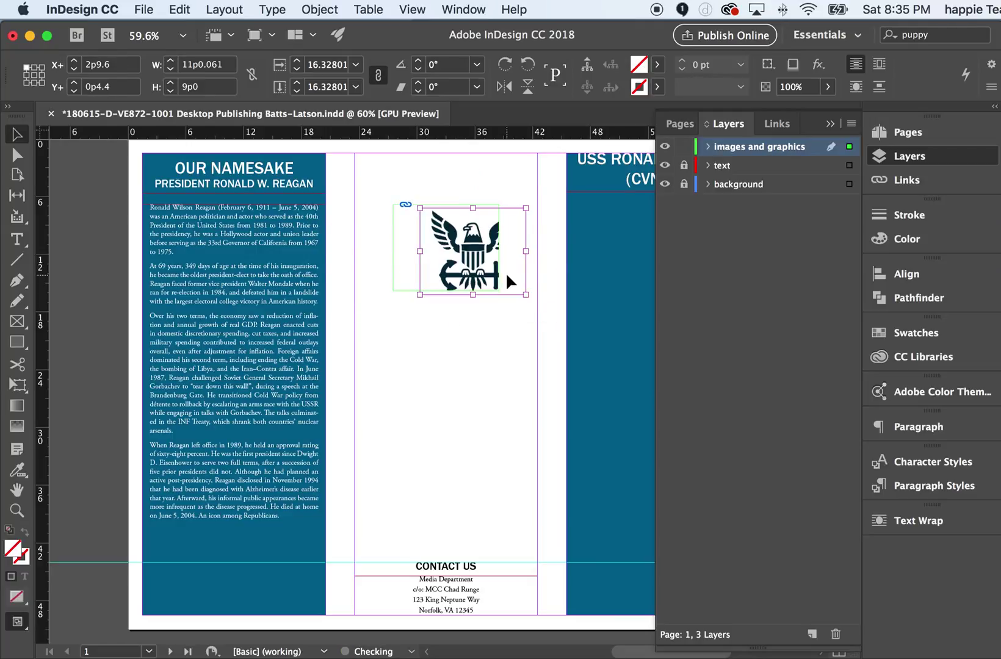
key("super+z")
key("super+z")
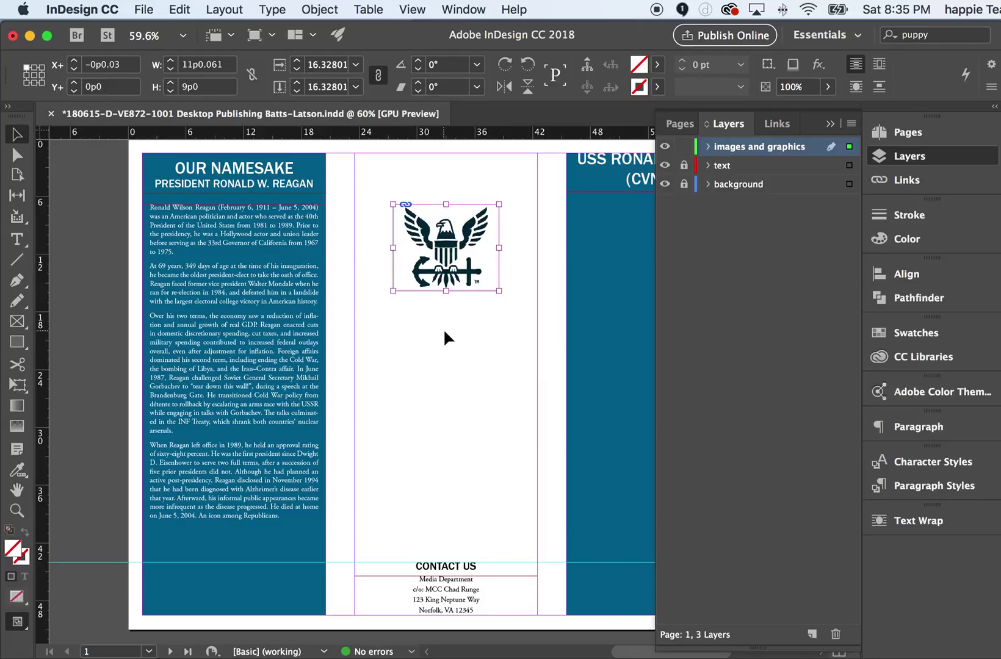
Step: Try to move only the logo's image content far down the middle column, and undo that move
left_click(475, 318)
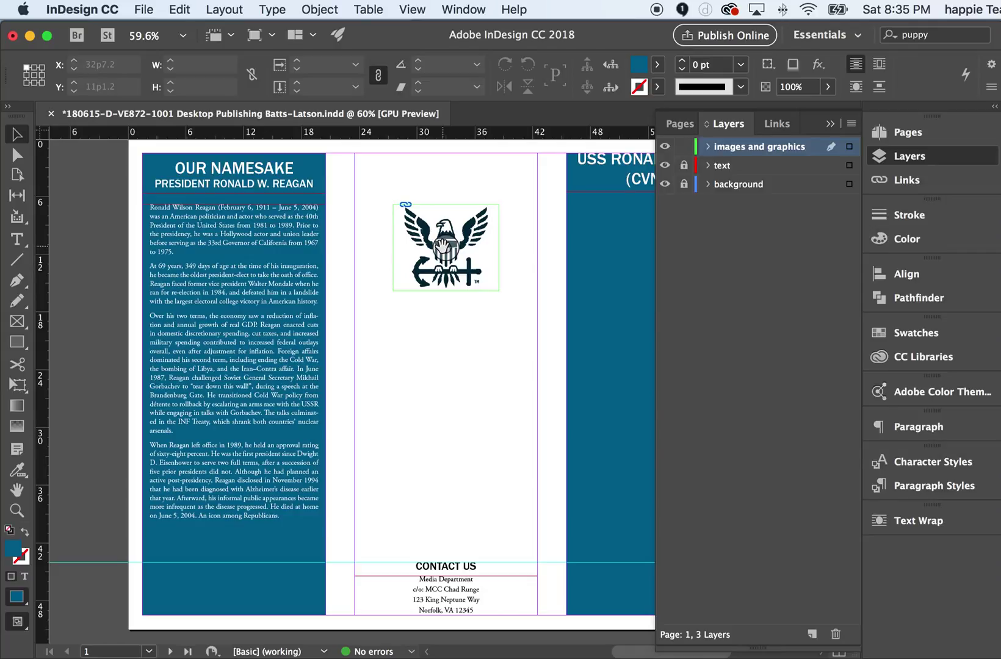
left_click(480, 268)
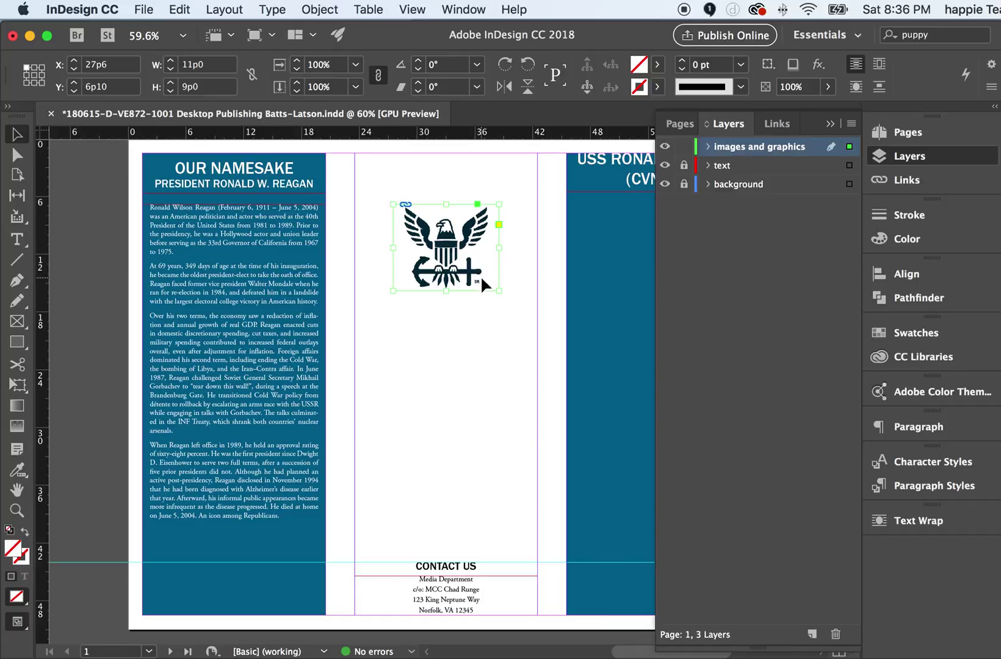
left_click(446, 247)
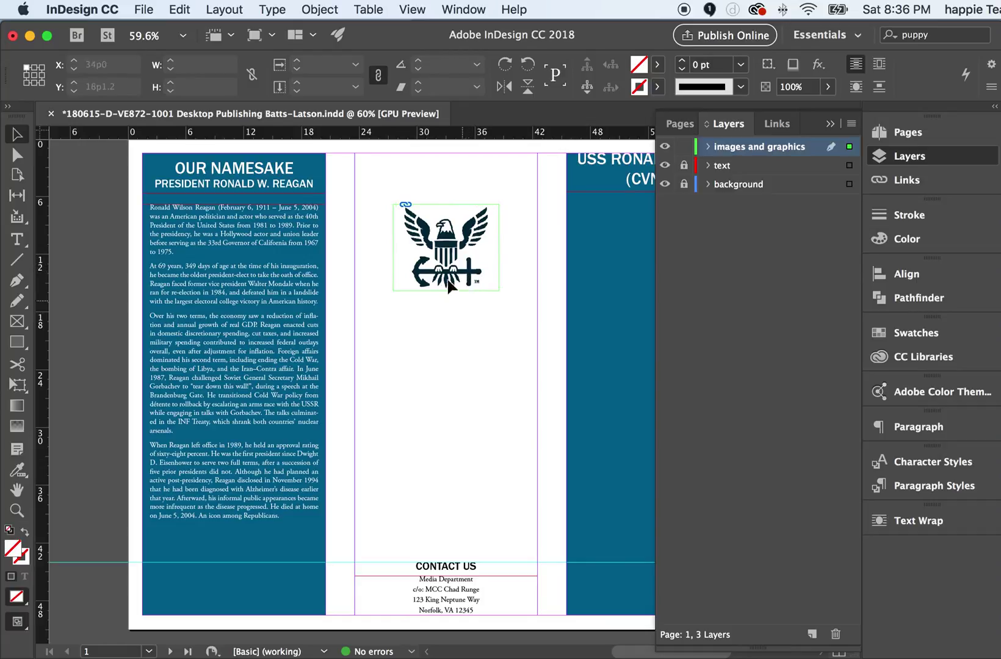
left_click(446, 247)
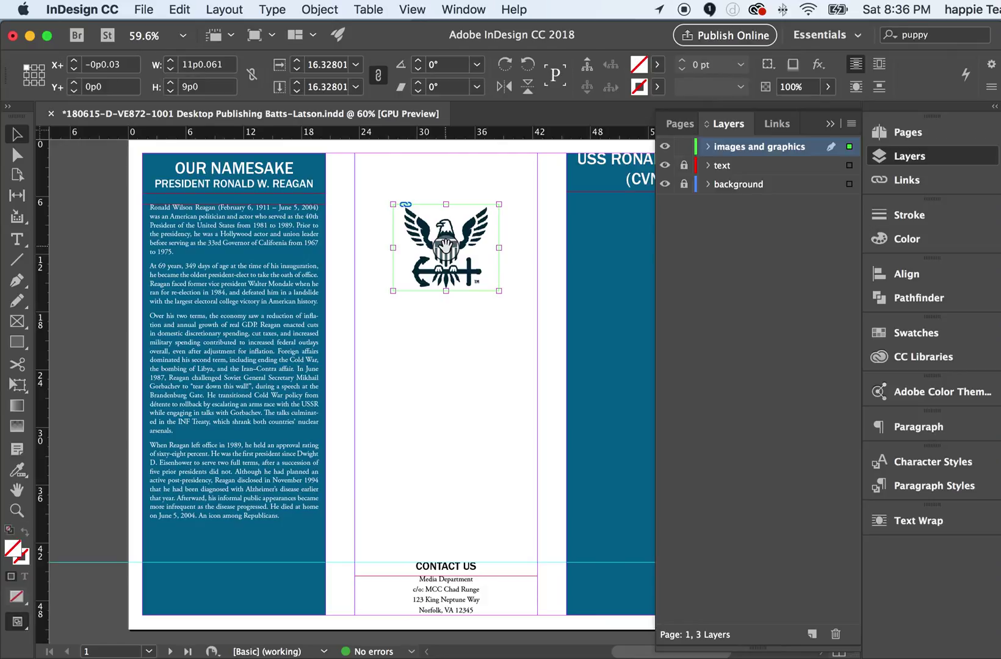
left_click_drag(446, 247, 451, 414)
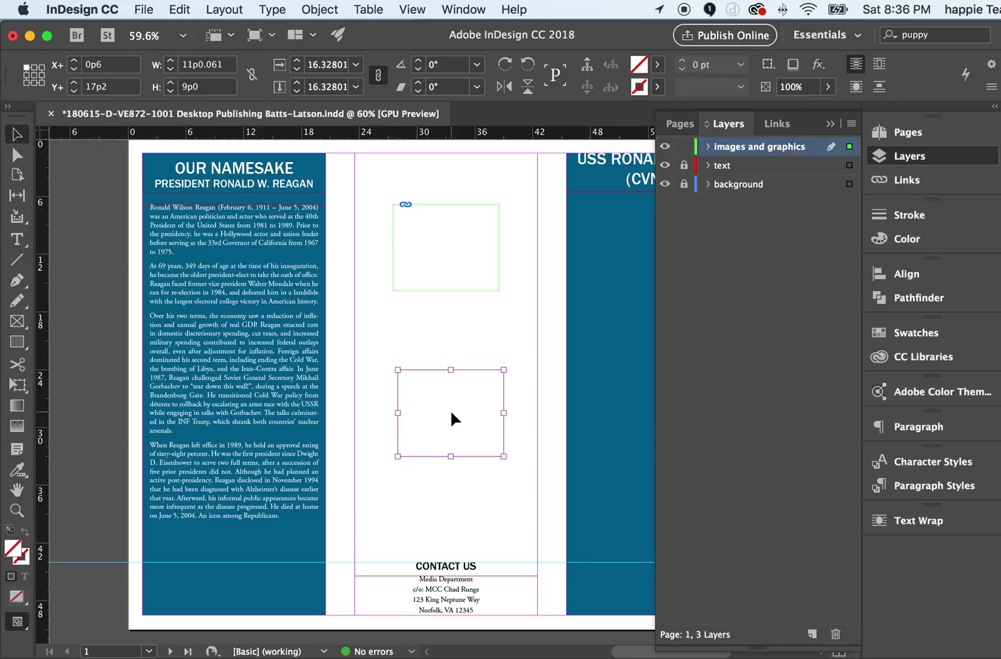
key("super+z")
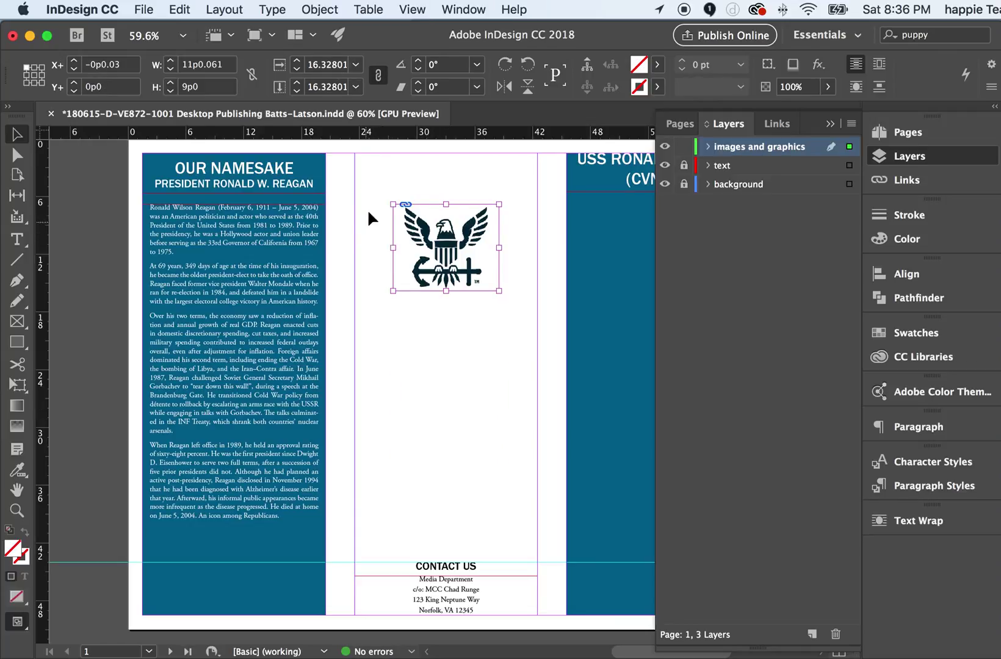
Step: Move the Navy logo together with its frame straight down to about Y 33p9.6, just above the CONTACT US heading
left_click(374, 191)
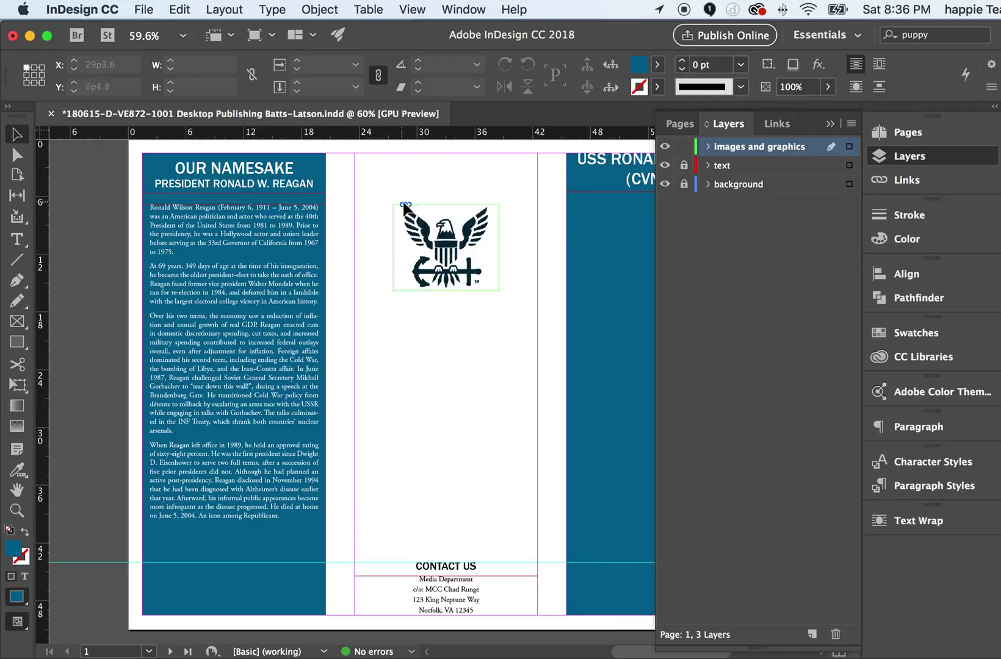
left_click(465, 217)
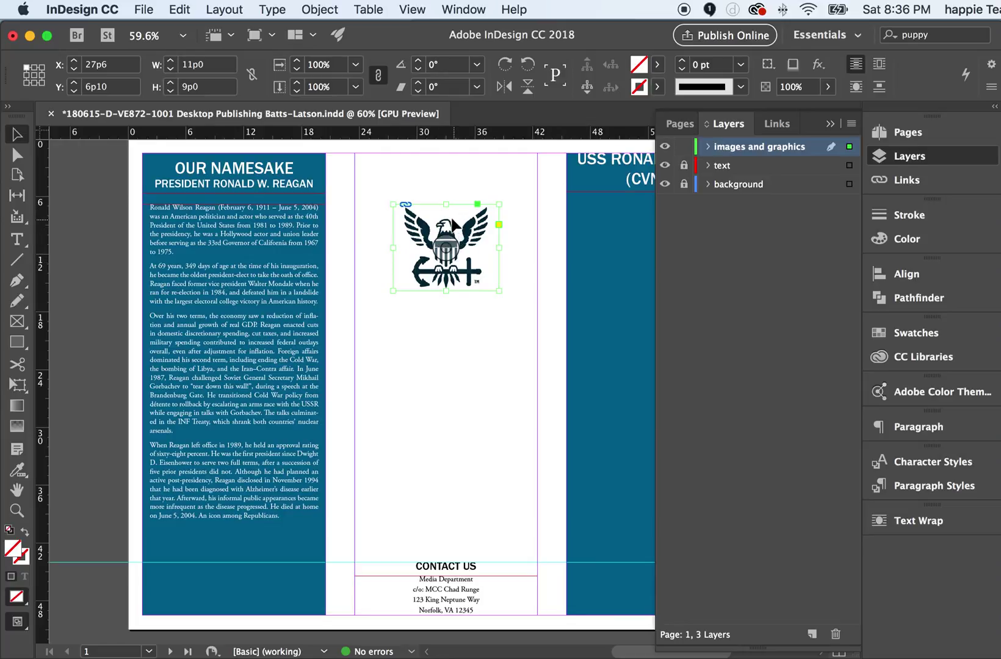
left_click_drag(455, 216, 441, 475)
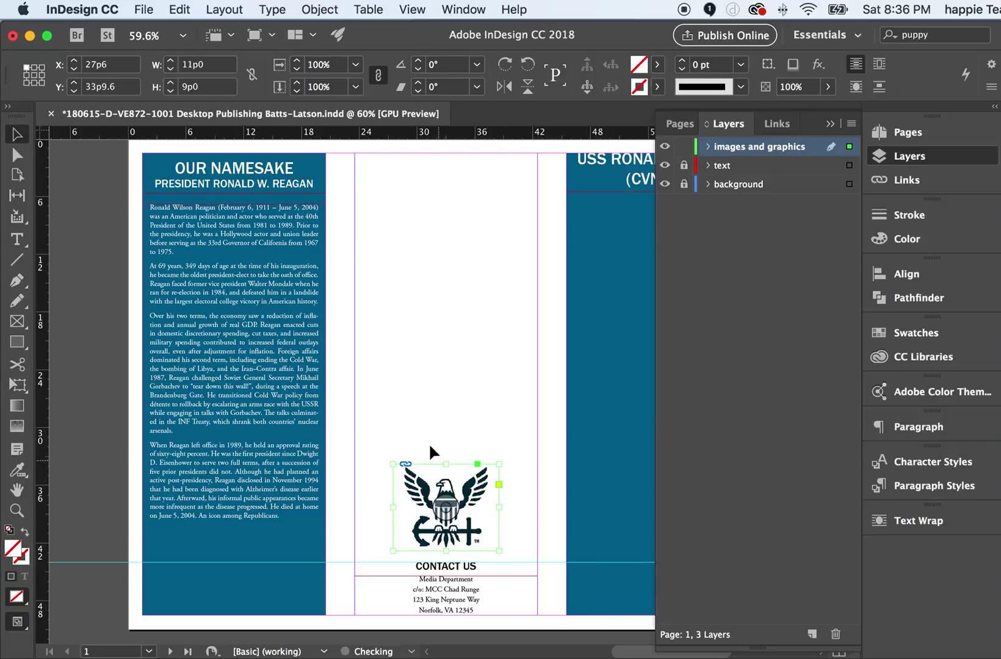
left_click(419, 395)
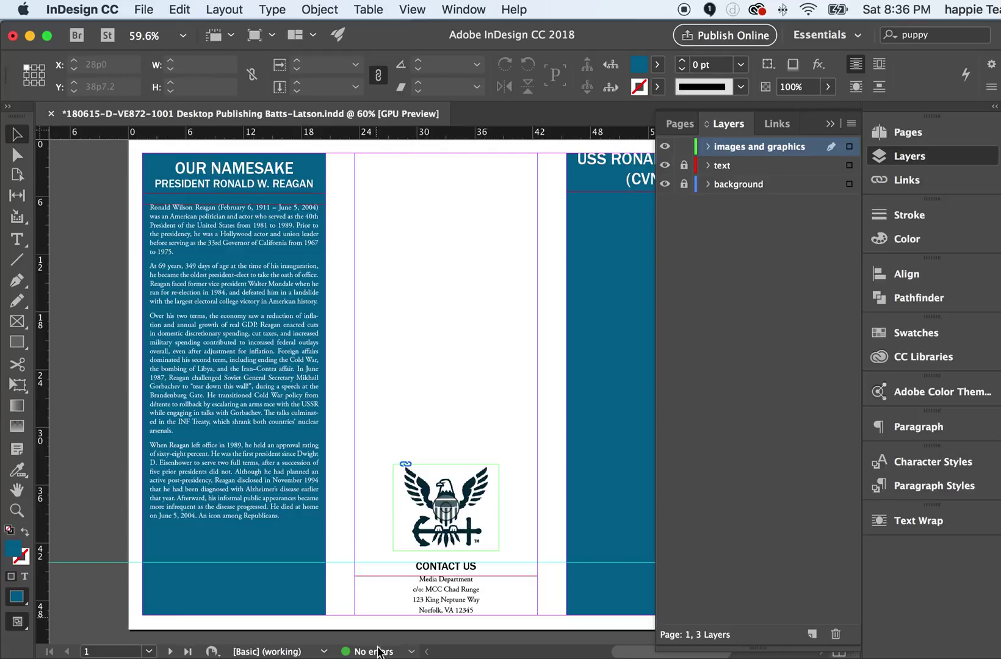
Step: Unlock the text layer
left_click(833, 124)
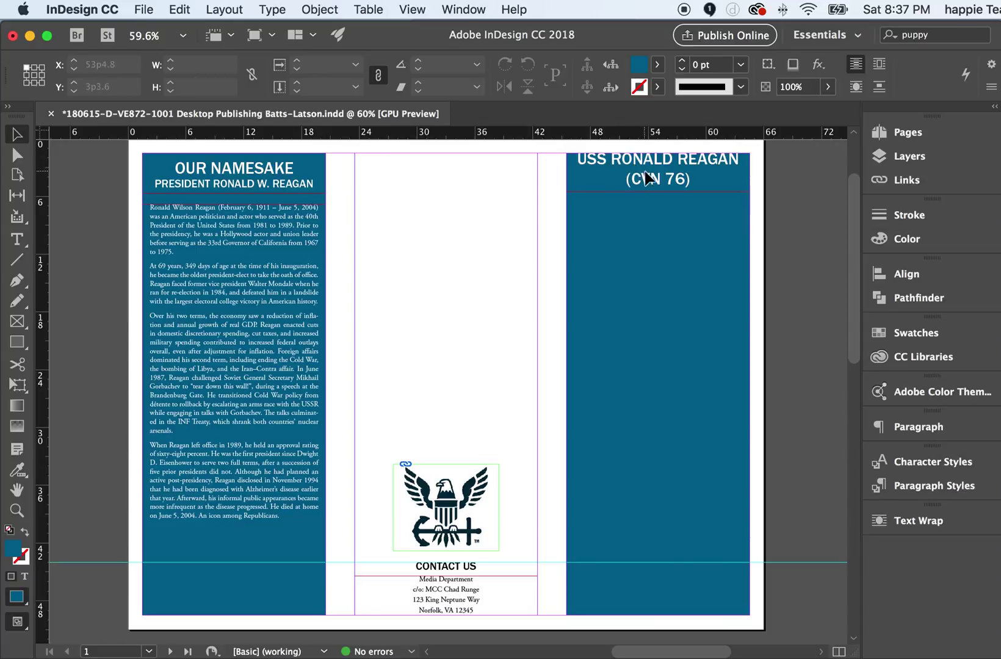
left_click(904, 157)
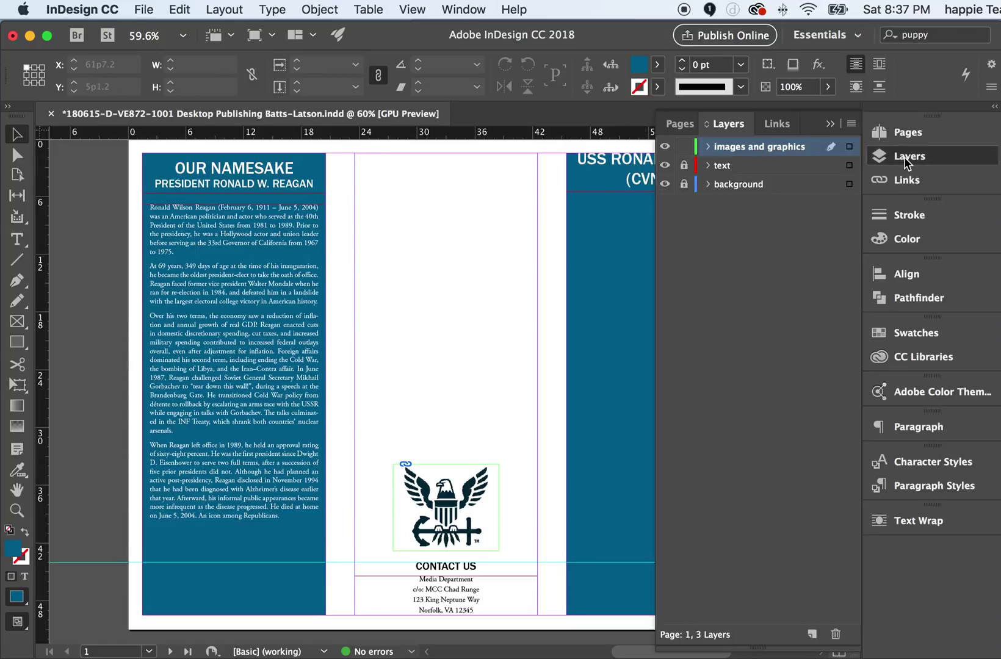
left_click(683, 166)
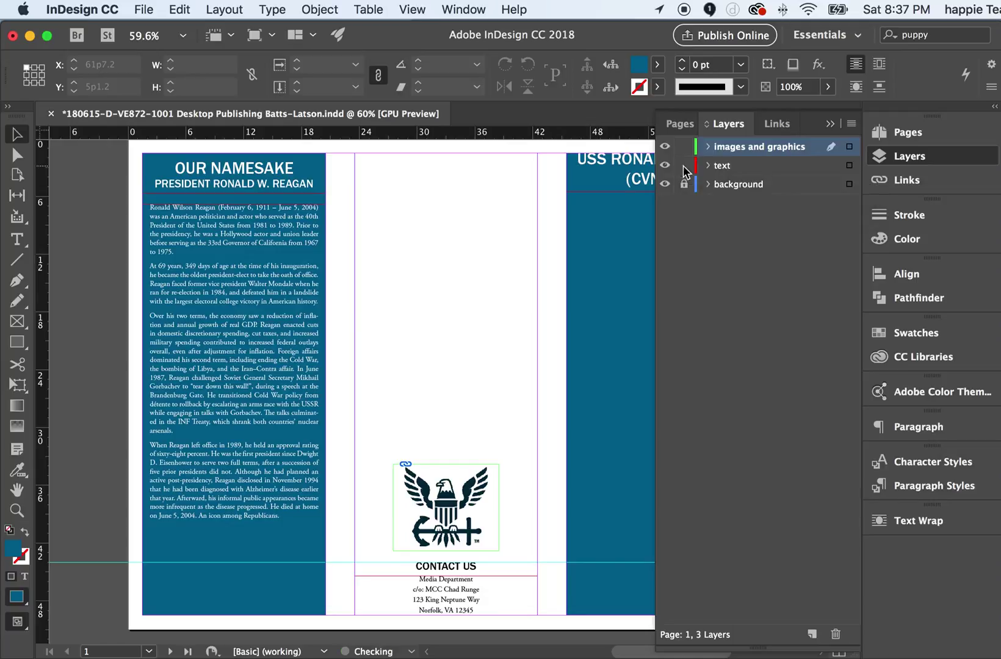
left_click(831, 124)
Step: Move the USS RONALD REAGAN (CVN 76) title frame straight down to Y 44p0, aligned with the horizontal guide
left_click(635, 175)
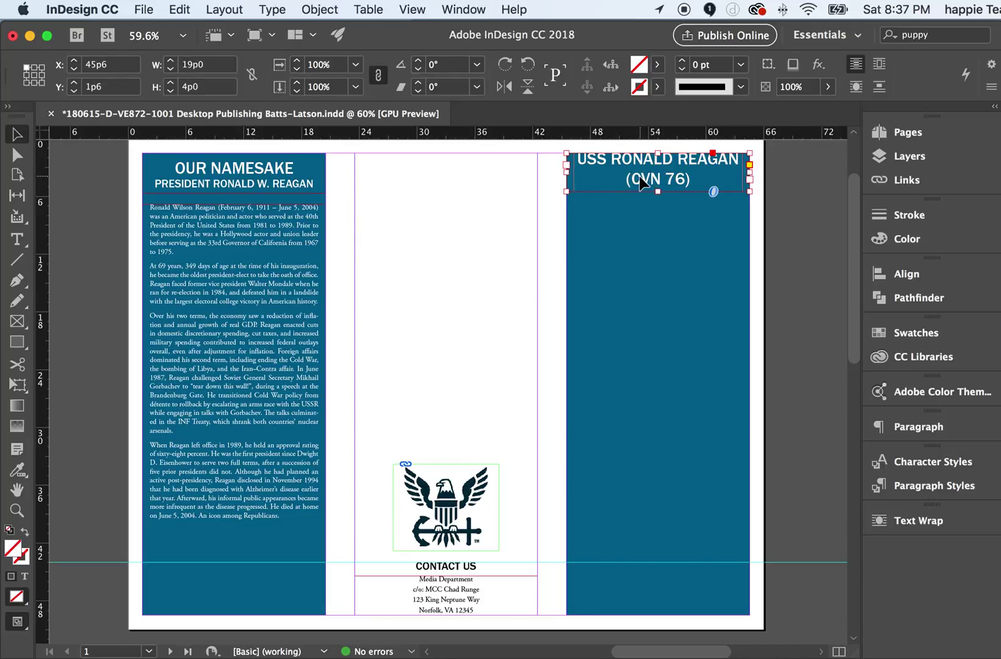
left_click_drag(635, 179, 639, 587)
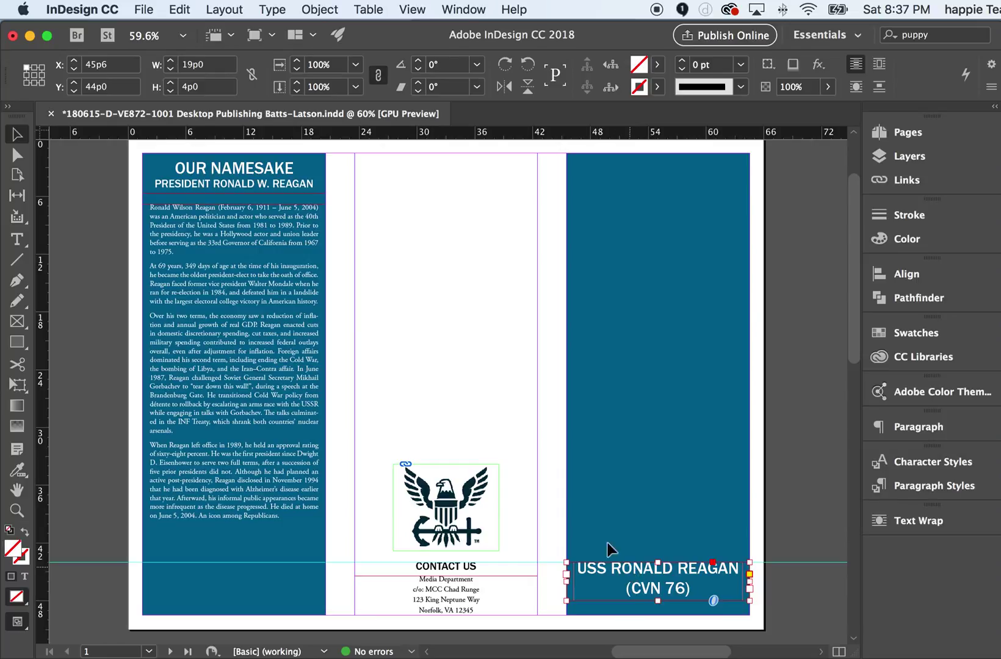
left_click(452, 326)
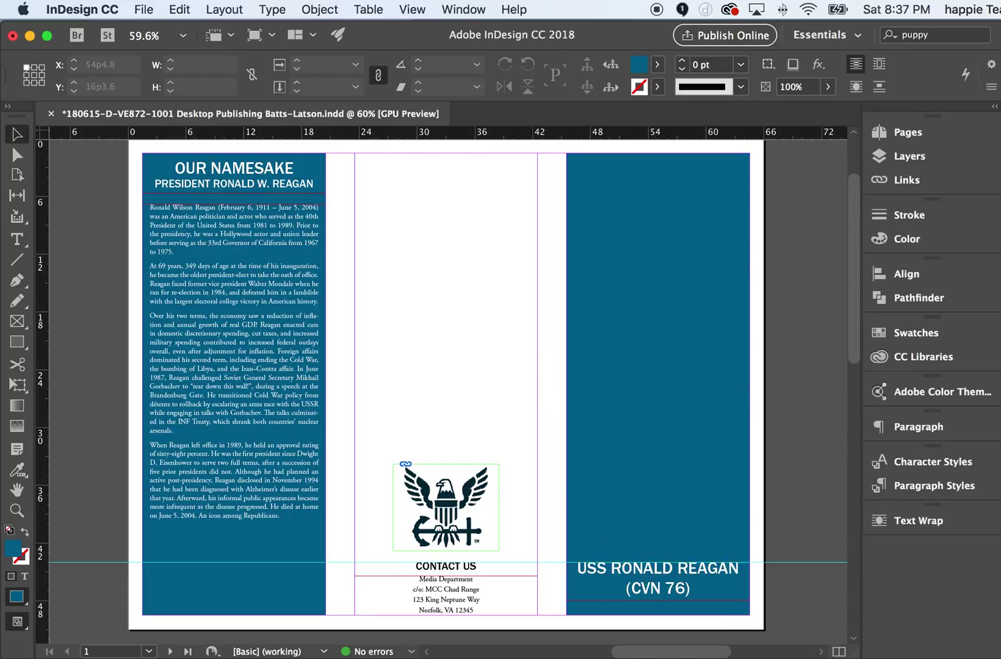
Step: Lock the text layer again and save the document
left_click(893, 160)
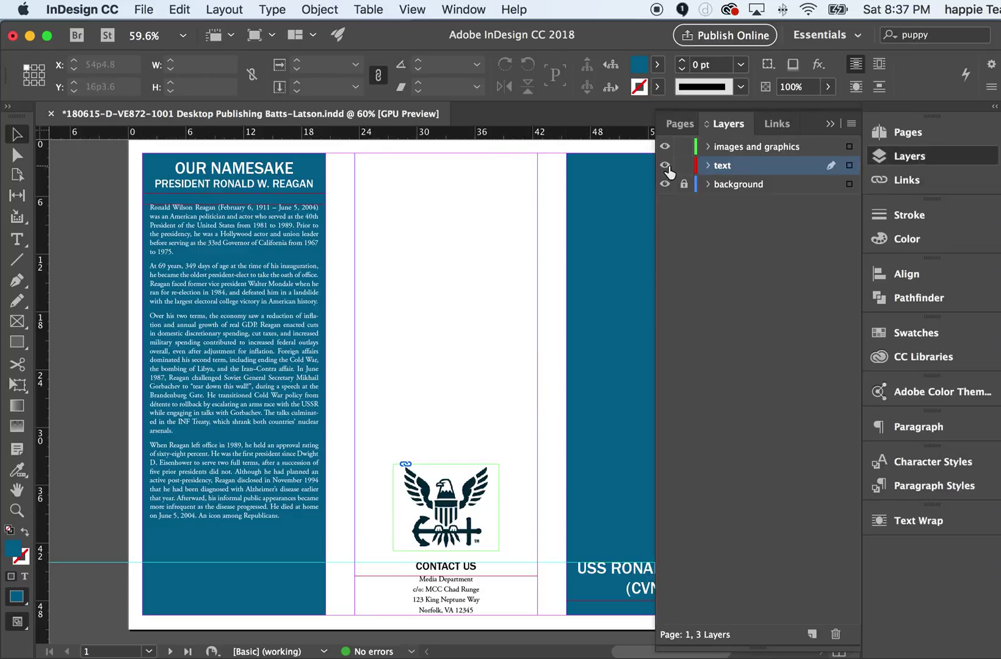
left_click(684, 165)
left_click(832, 124)
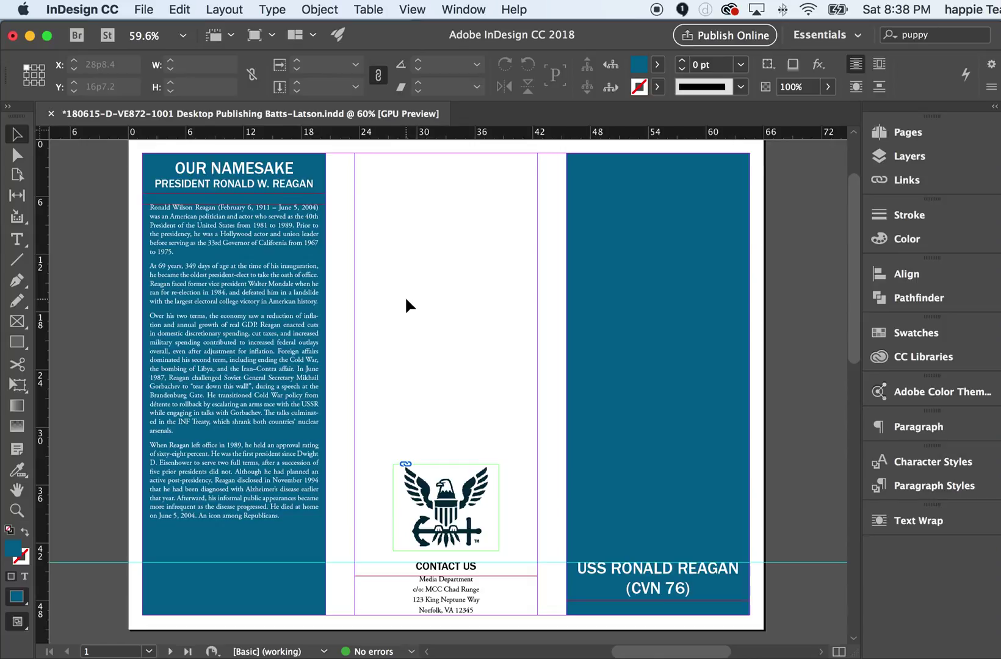
key("super+s")
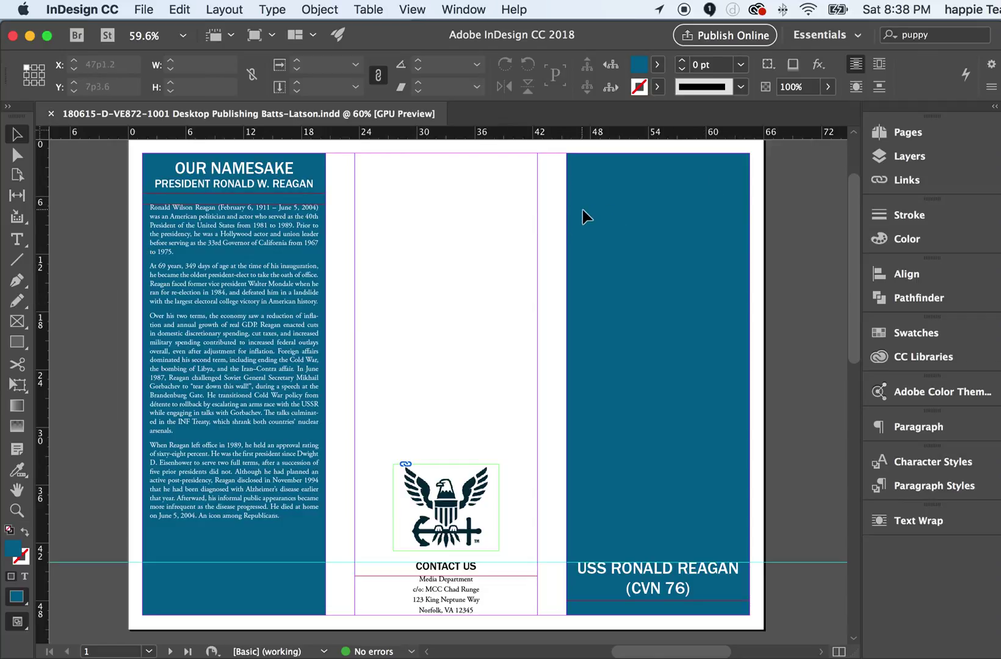
Step: Make the images and graphics layer the active layer
left_click(913, 157)
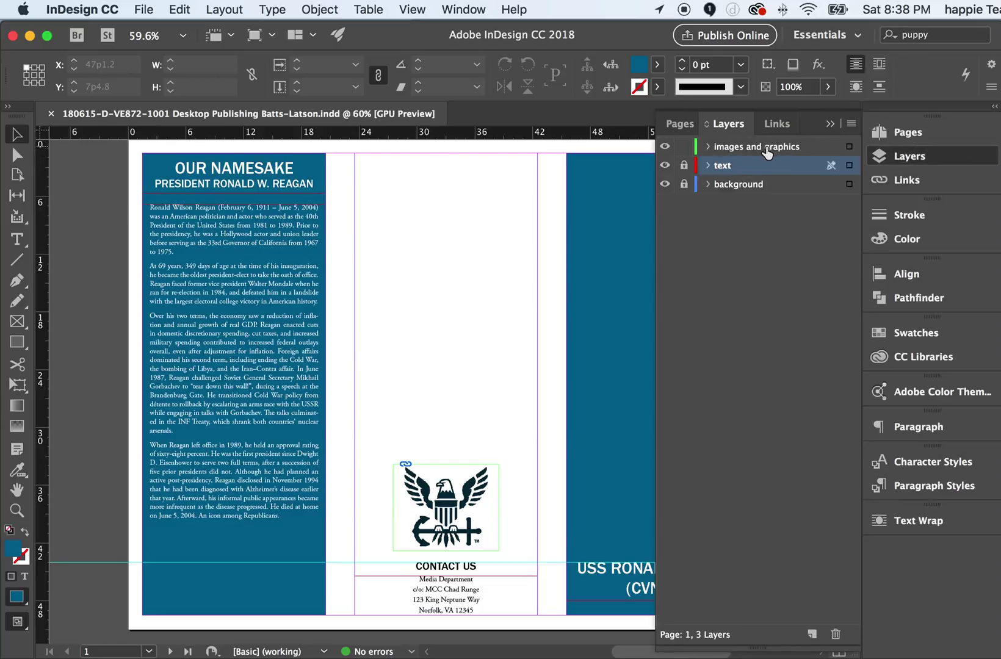
left_click(767, 149)
left_click(831, 123)
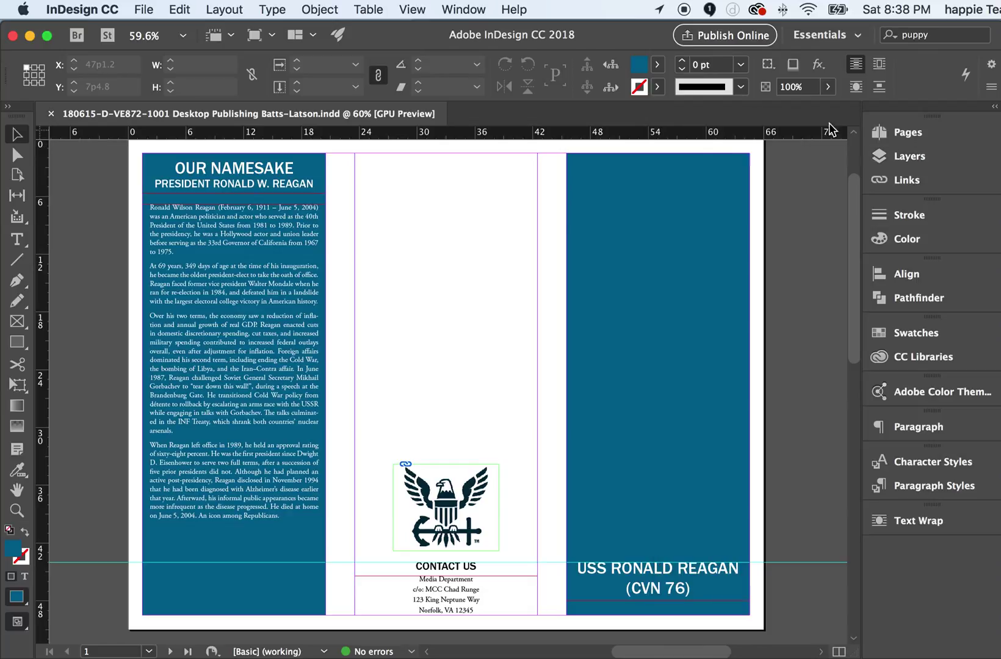
Step: Create a rectangular image frame 19p0 wide and 29p0 high from the upper-left margin corner of the title panel
key("f")
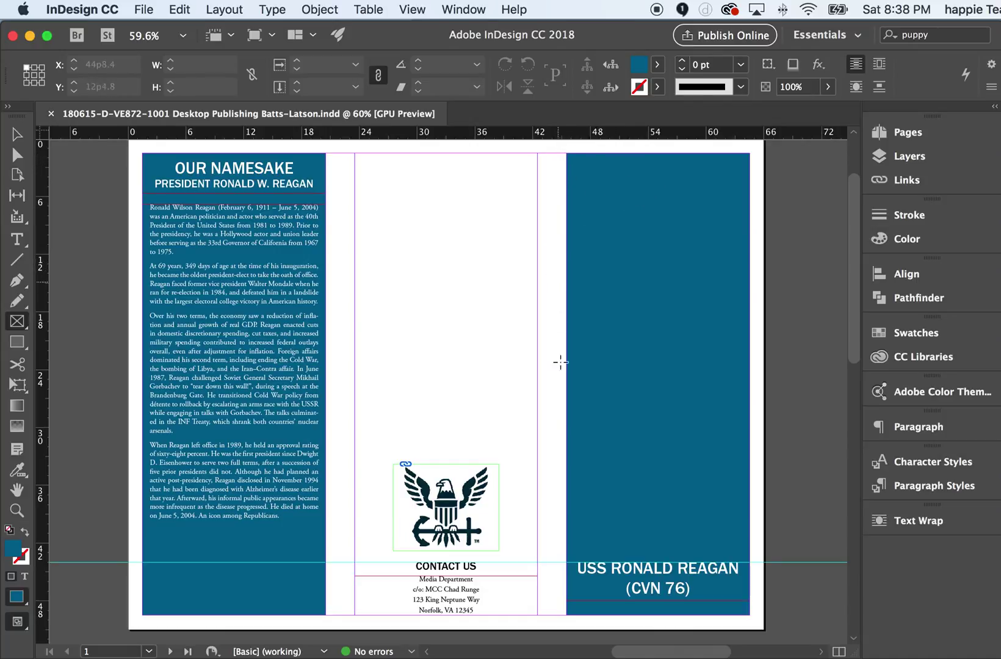
left_click(567, 153)
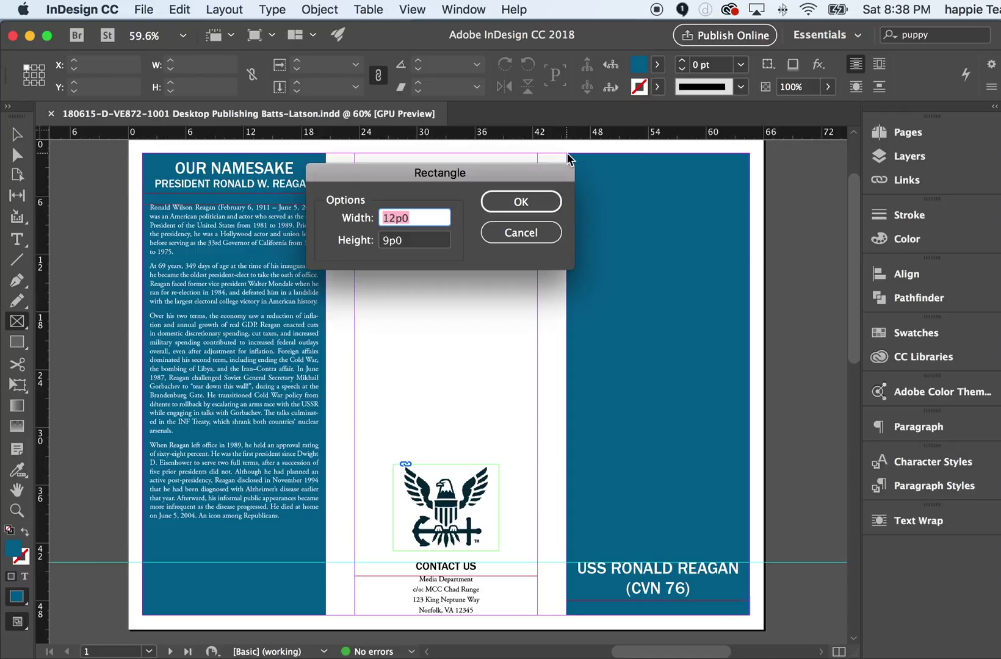
type("19")
key("Tab")
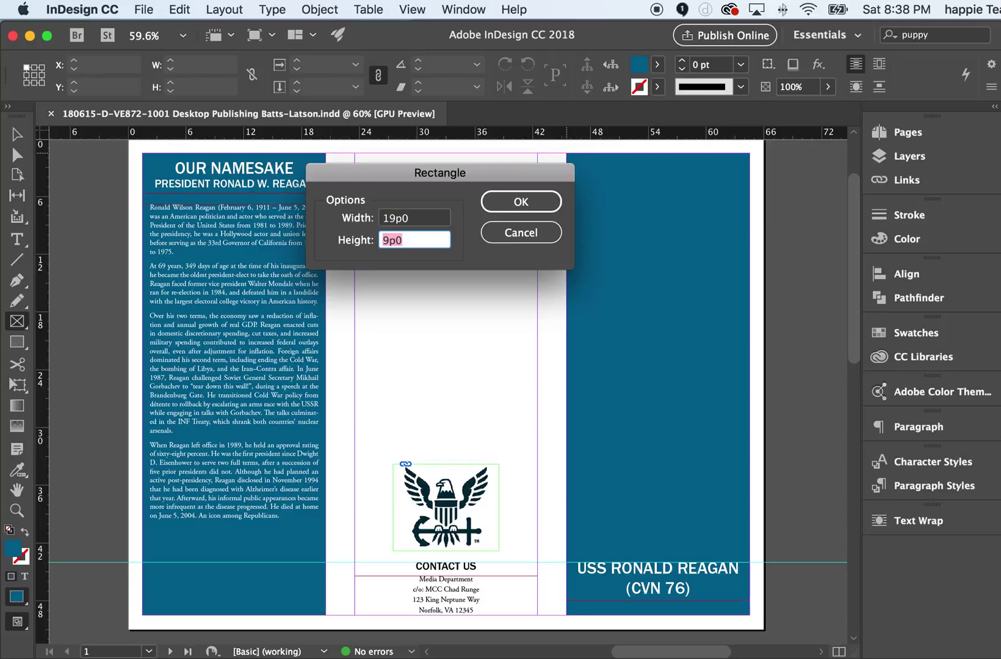
type("29")
left_click(521, 201)
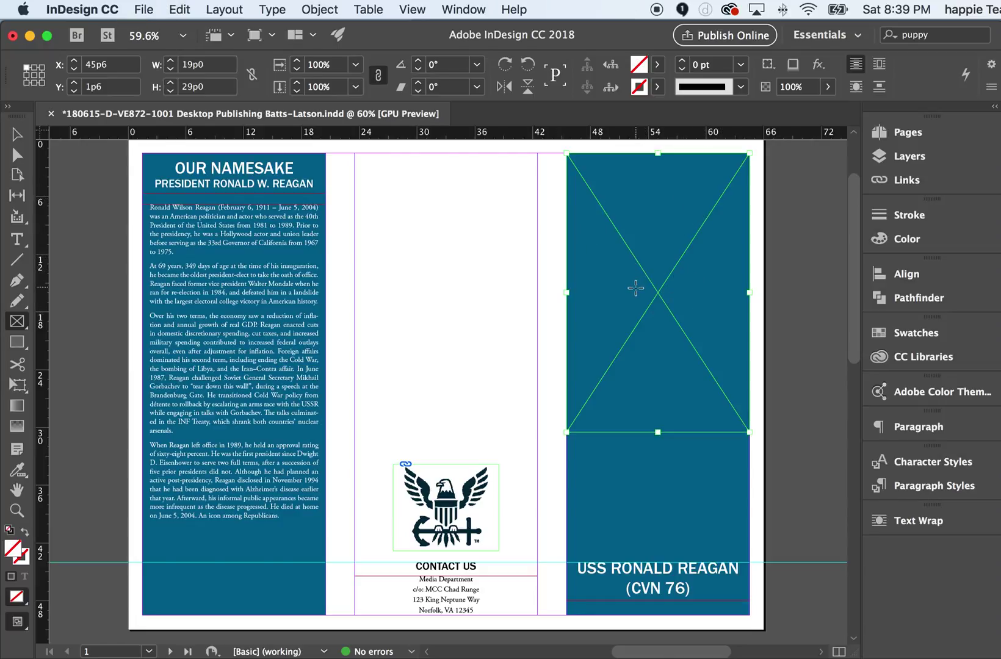
Step: Place the image Reagan Vertical.JPG from the Sources folder into the empty frame on the title panel
key("super+d")
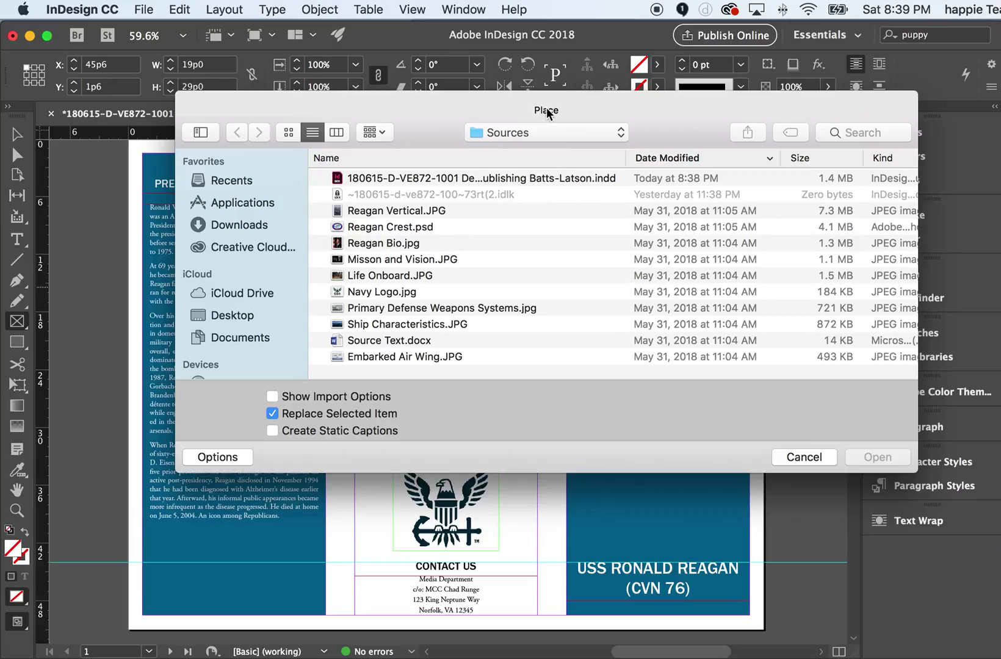
double_click(368, 209)
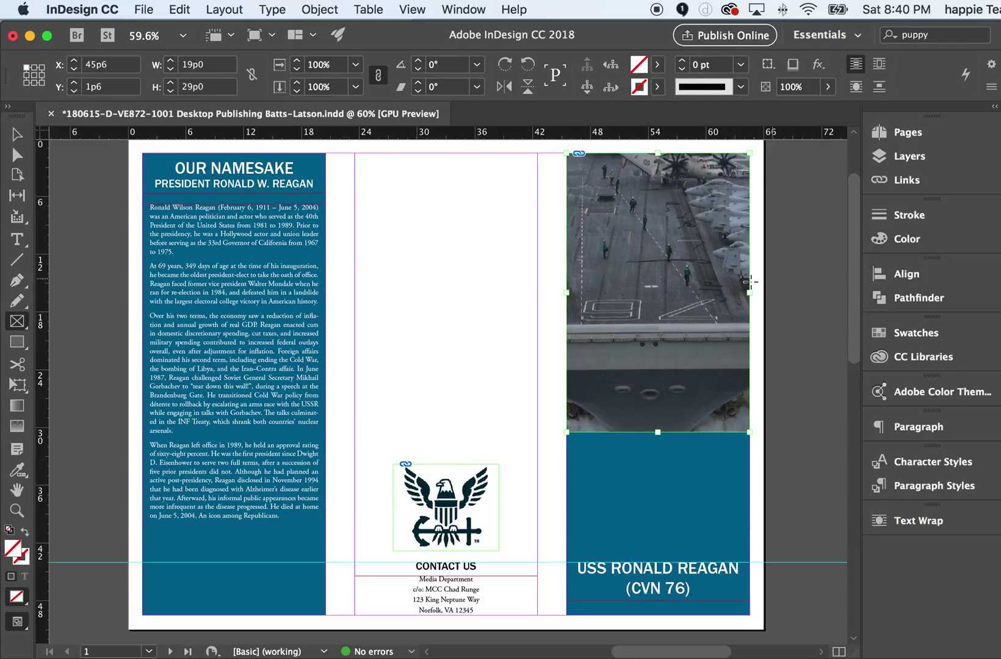
Step: Fit the ship photo on the title panel with Fill Frame Proportionally and save the document
right_click(702, 296)
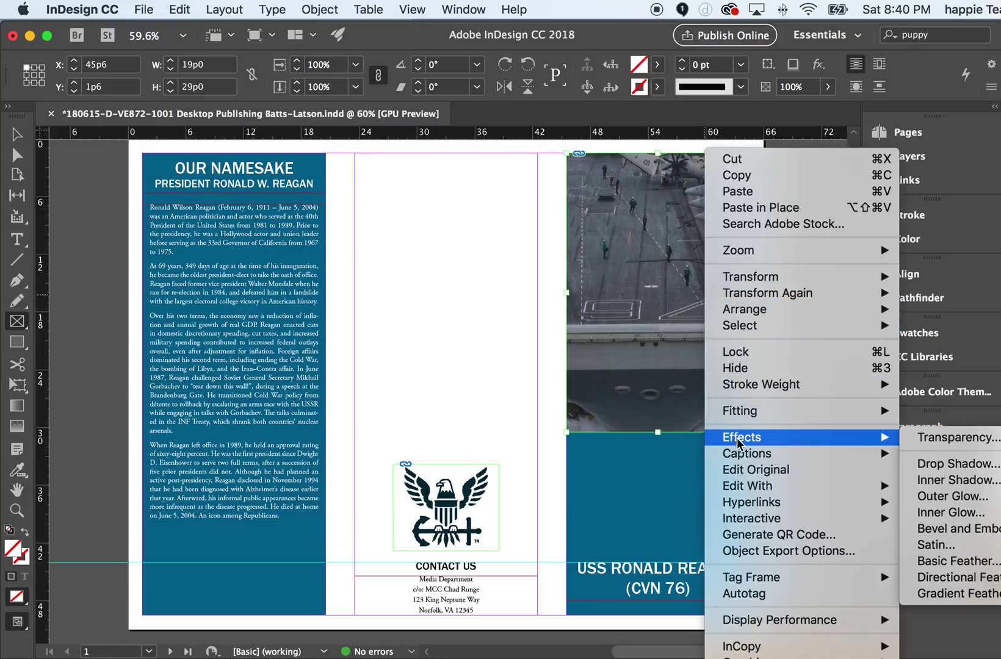
mouse_move(754, 506)
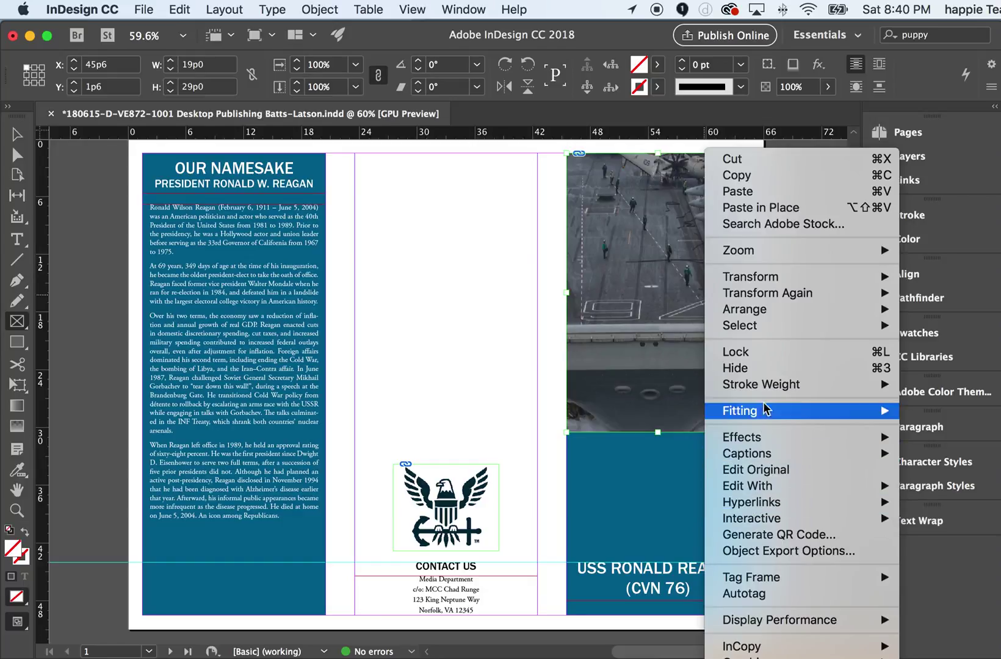
mouse_move(765, 414)
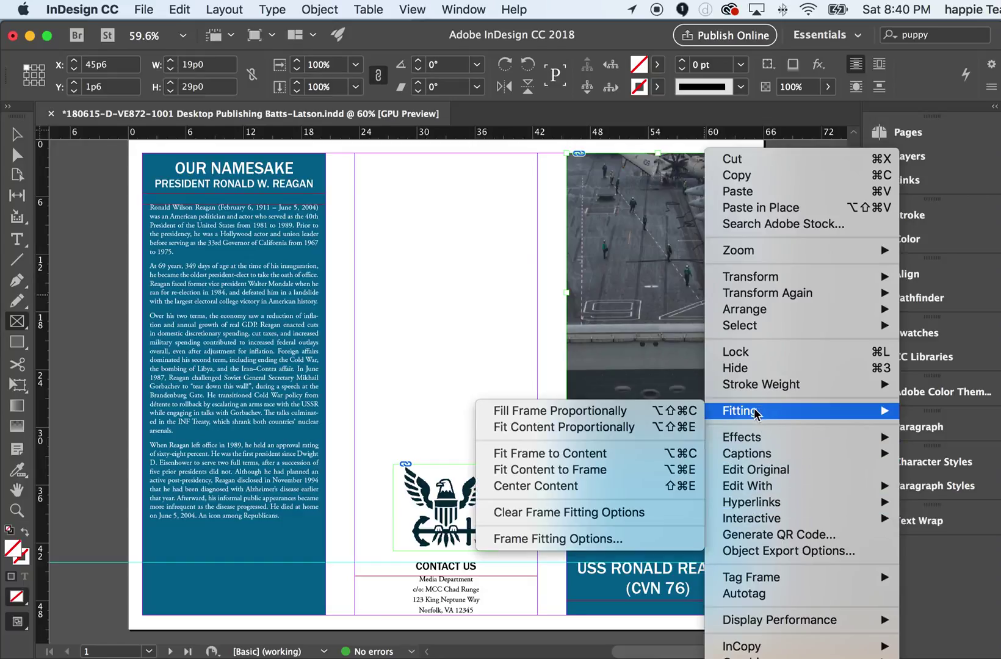
left_click(578, 414)
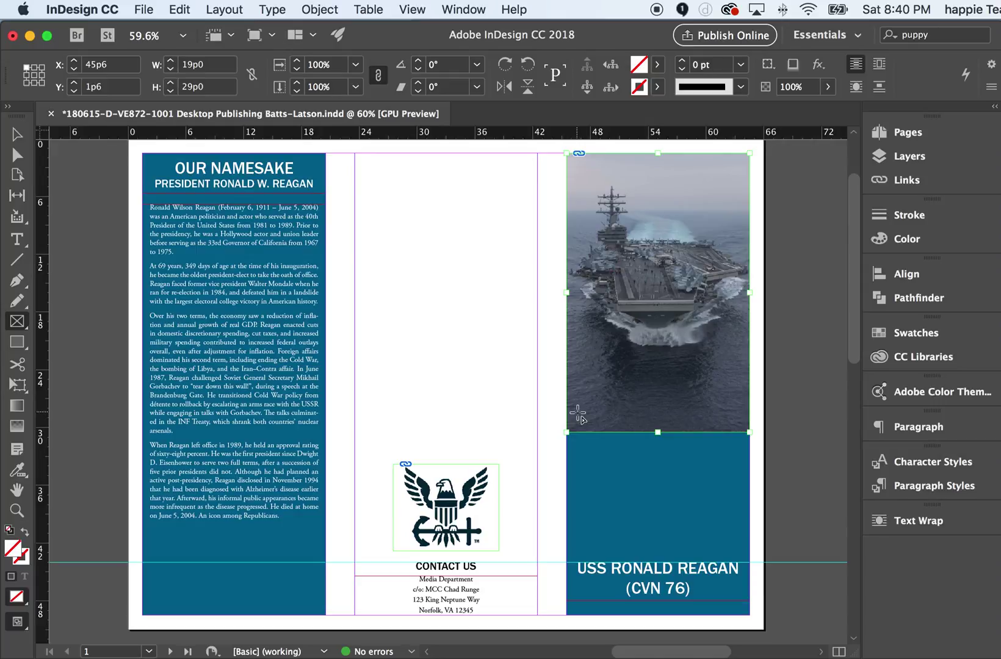
key("super")
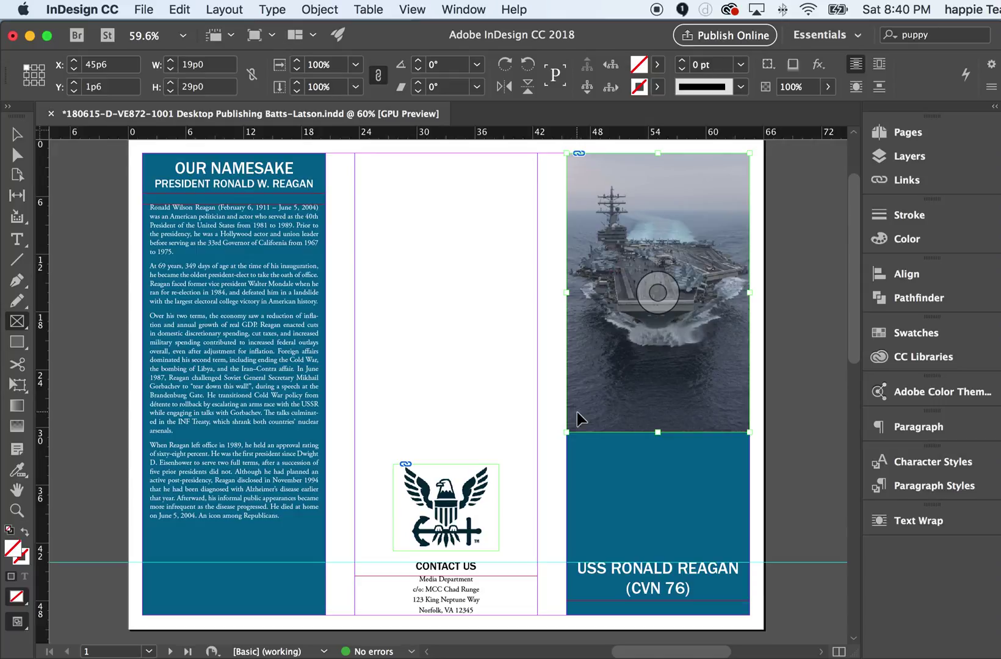
key("super+s")
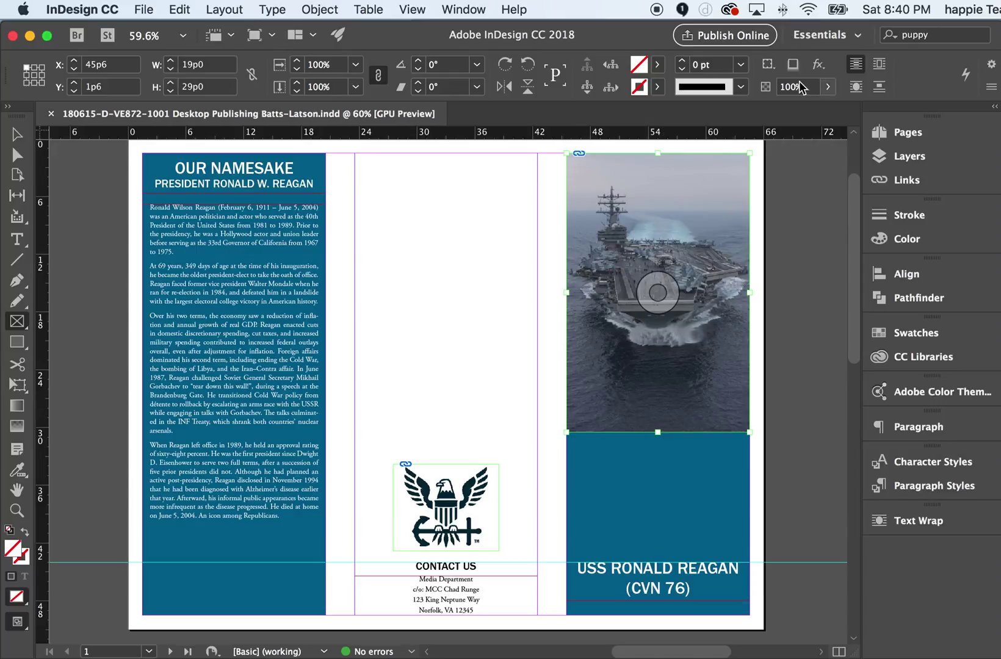